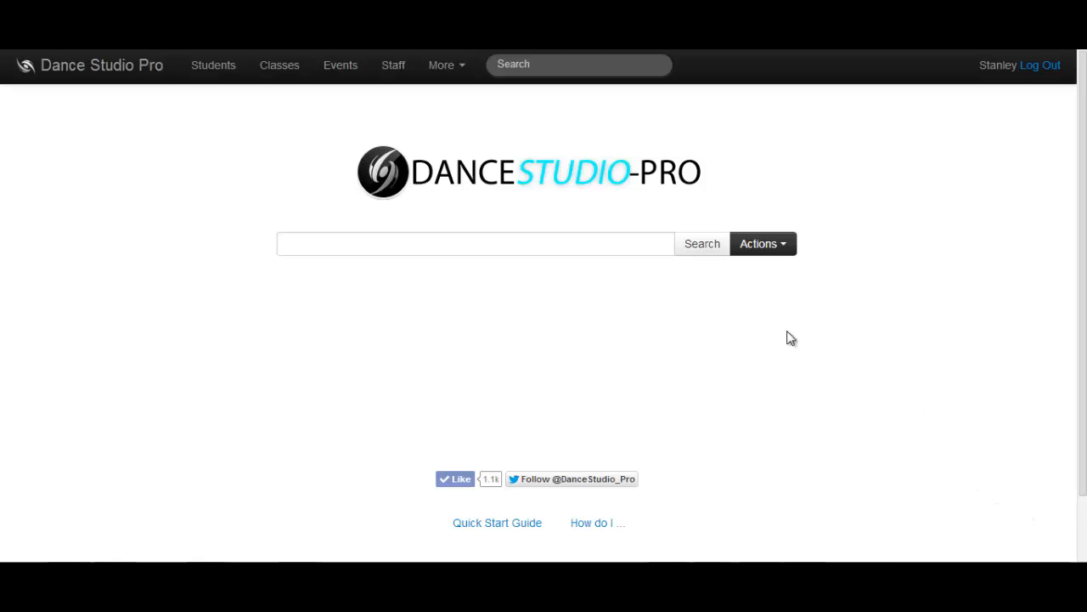
# Step: Open the Products and Services section of the system settings
pyautogui.click(457, 77)
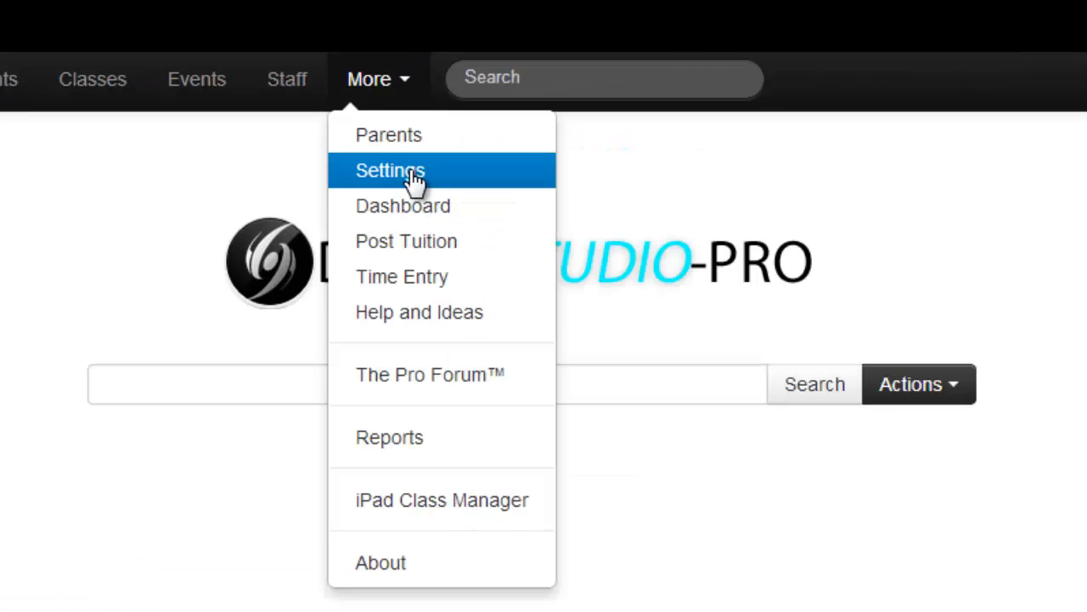
pyautogui.click(414, 179)
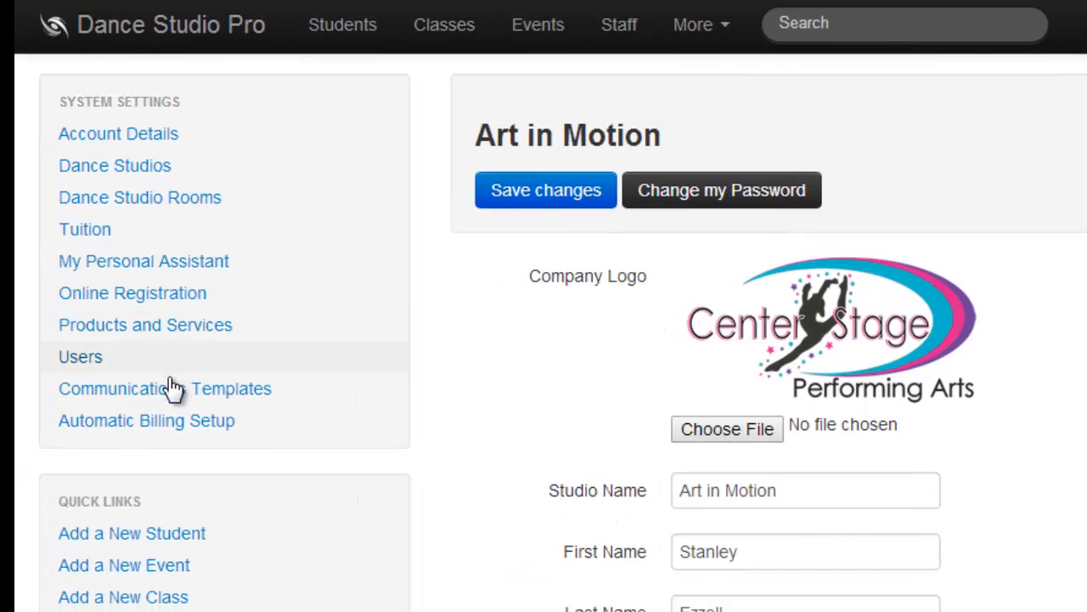
pyautogui.click(162, 327)
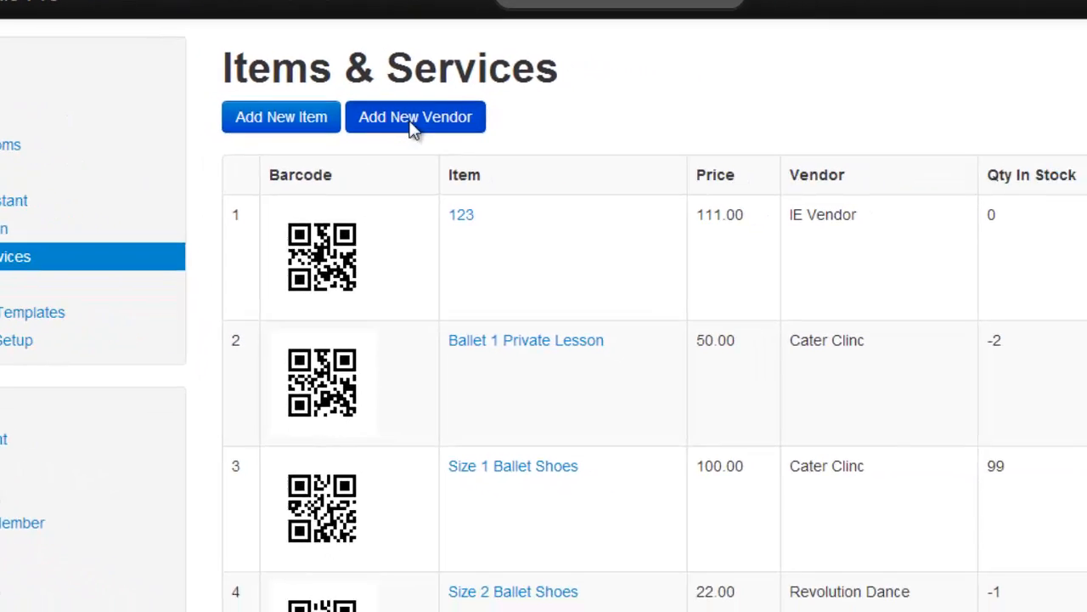
pyautogui.click(669, 174)
pyautogui.click(370, 163)
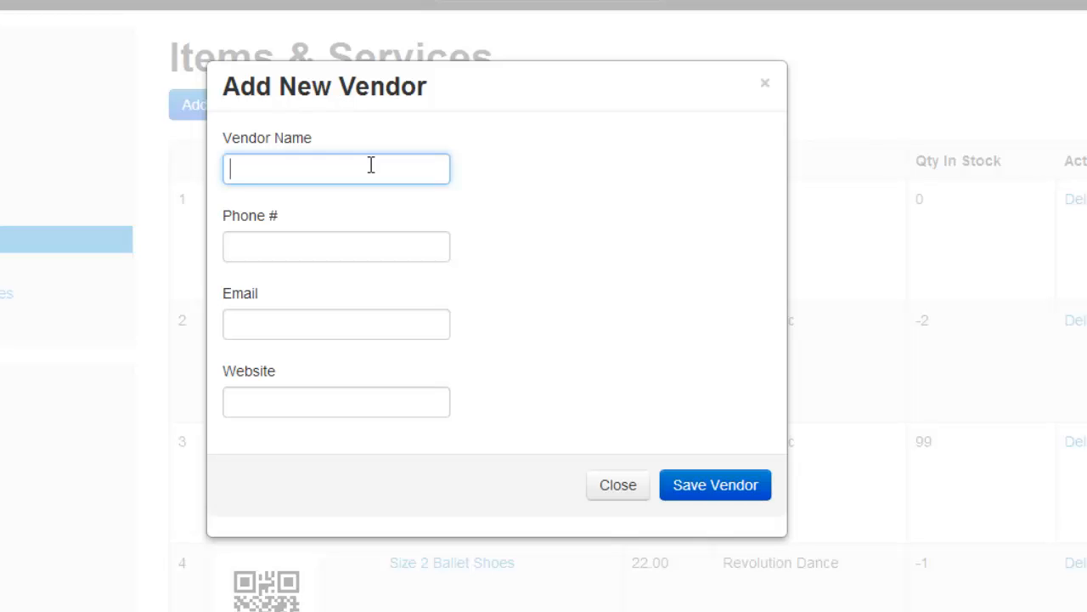
pyautogui.write('Shoe place')
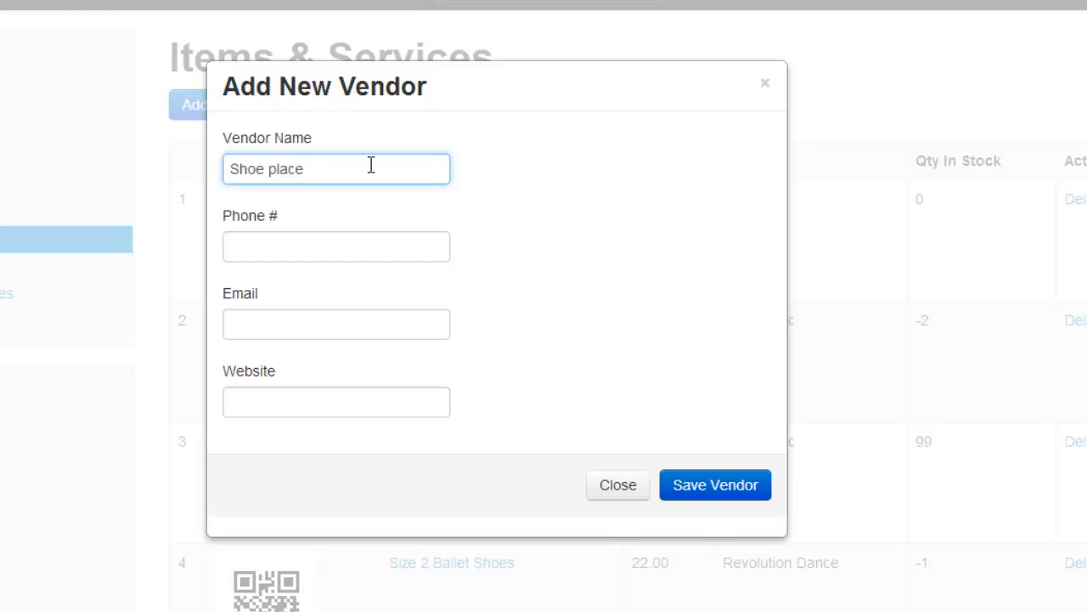
pyautogui.press('Tab')
pyautogui.write('55')
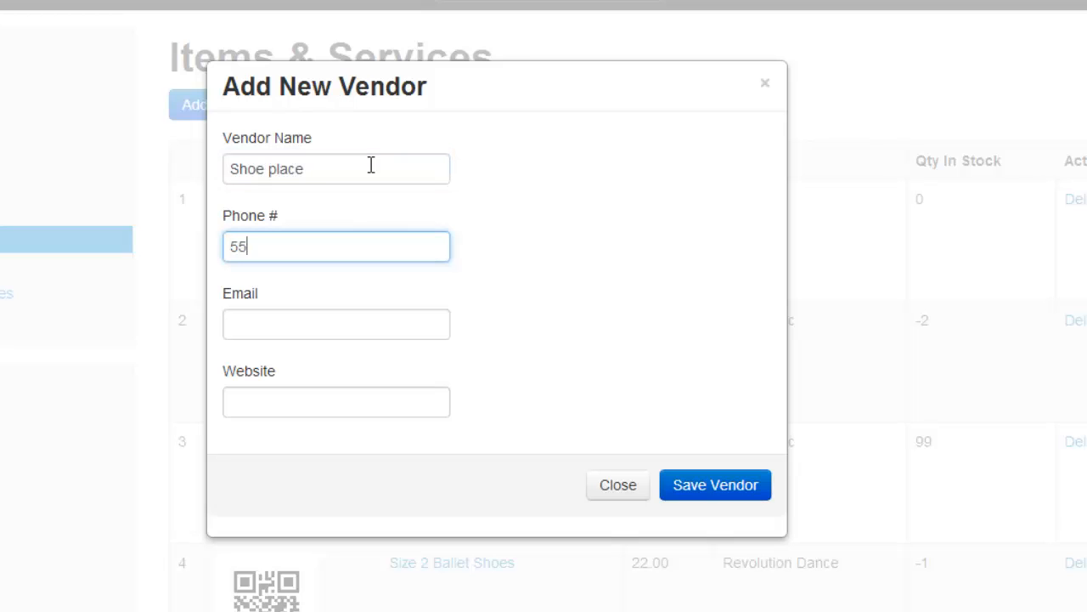
pyautogui.write('5-555-5555')
pyautogui.press('Tab')
pyautogui.write('shoe@shoes.com')
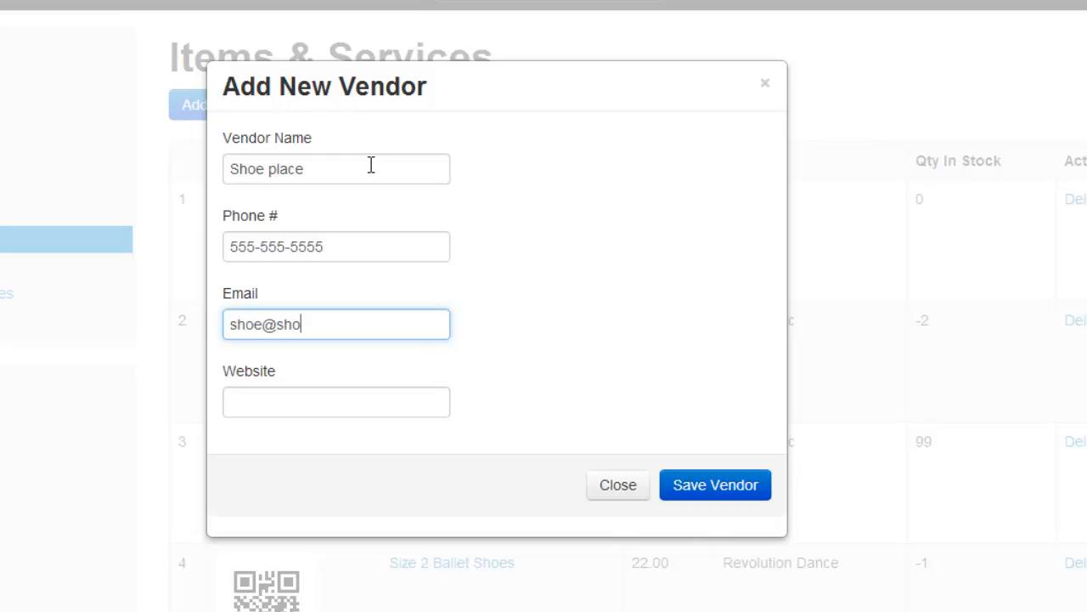
pyautogui.press('Tab')
pyautogui.write('www.google.com')
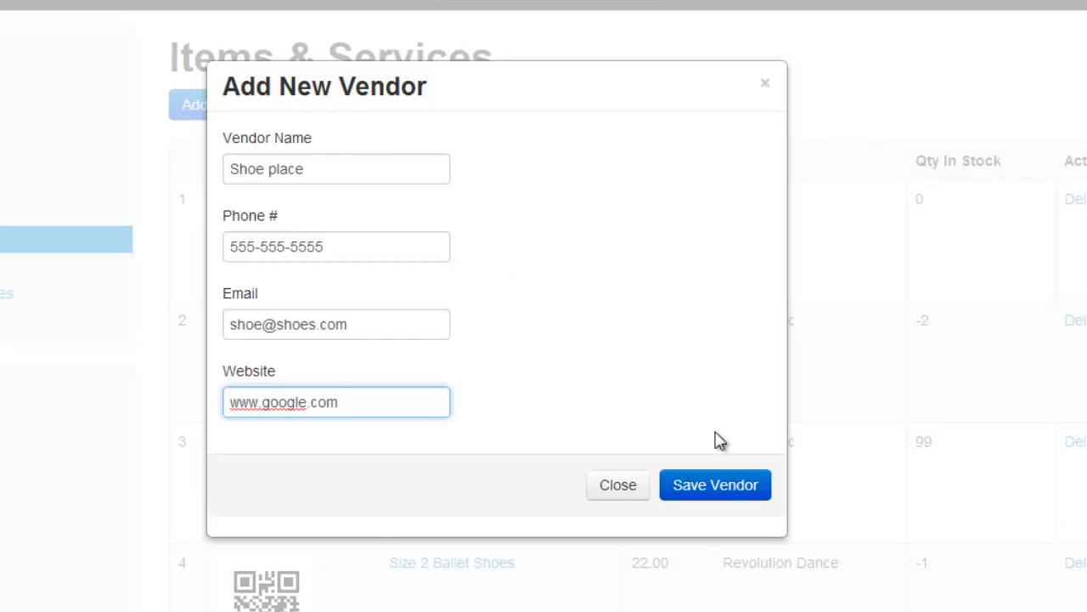
pyautogui.click(717, 487)
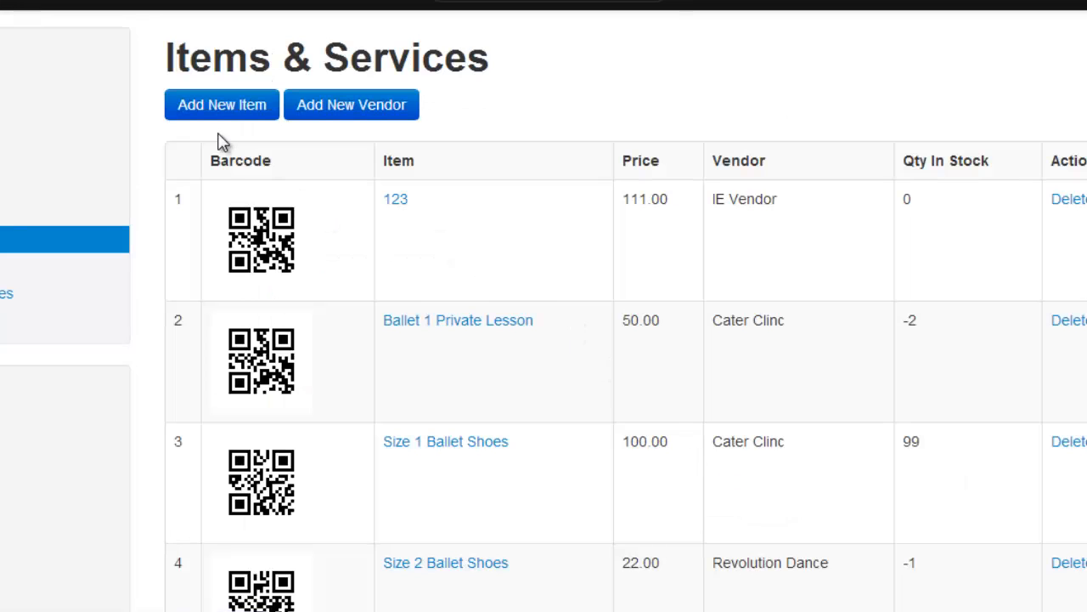
# Step: Start a new item with item number SHOE123, name Jazz Shoe - Small and 5 in stock
pyautogui.click(224, 112)
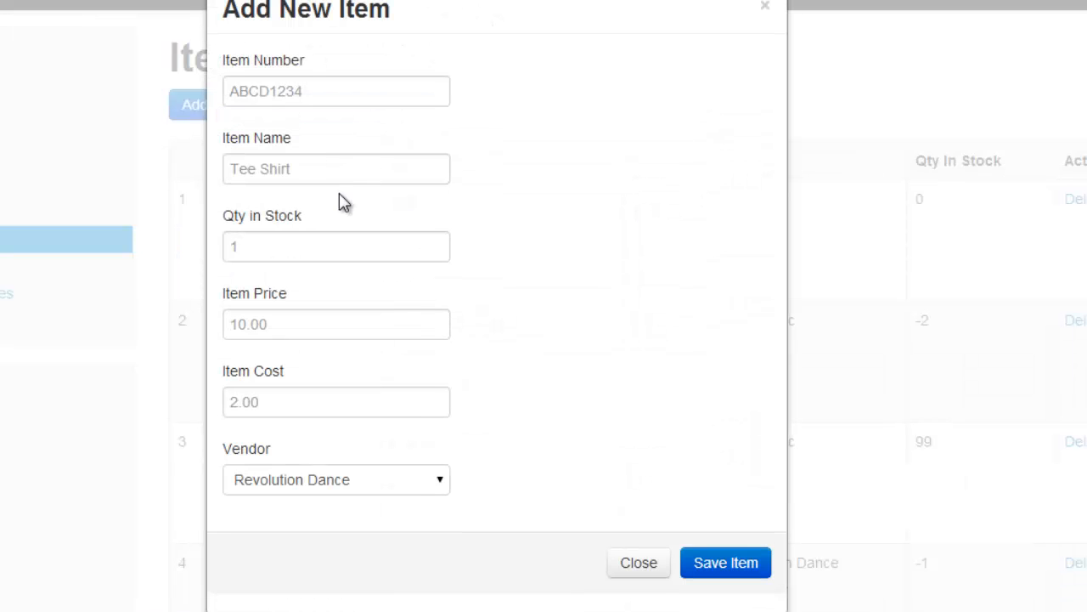
pyautogui.click(303, 84)
pyautogui.write('SHOE123')
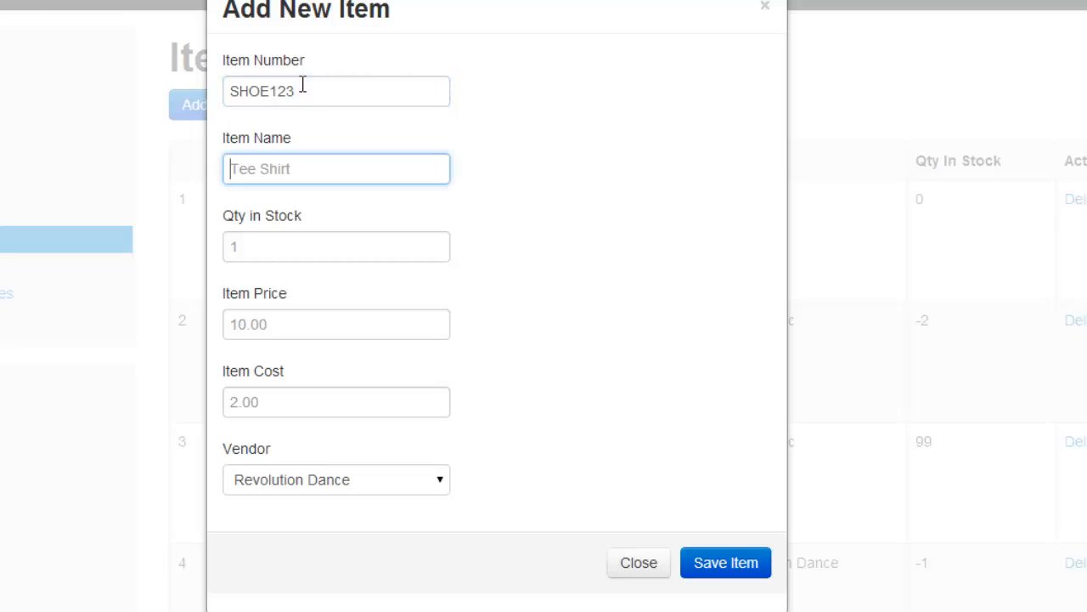
pyautogui.write('Jazz Shoe - Small')
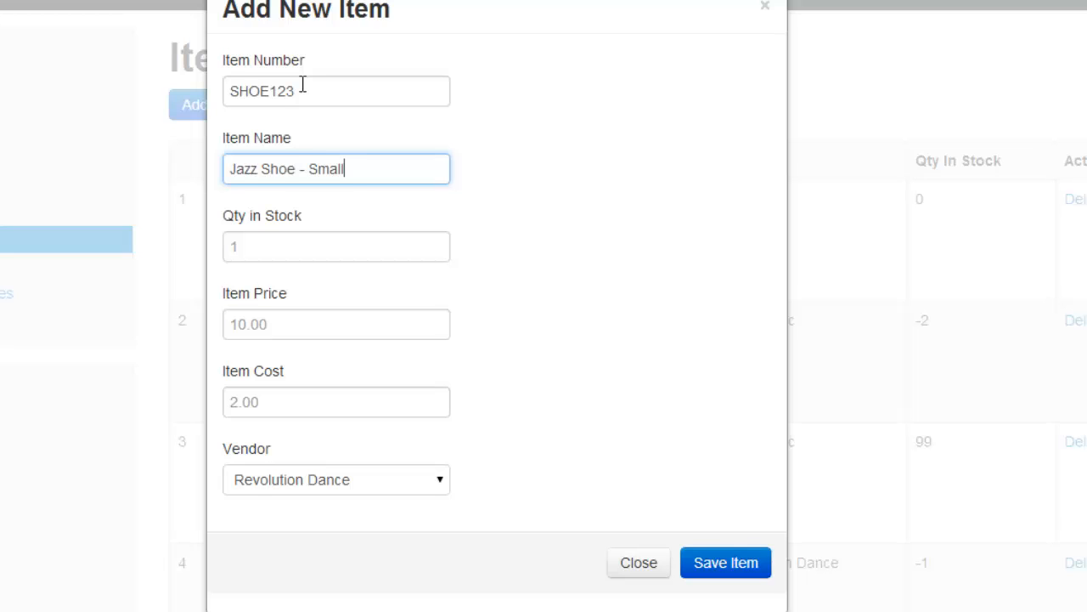
pyautogui.press('Tab')
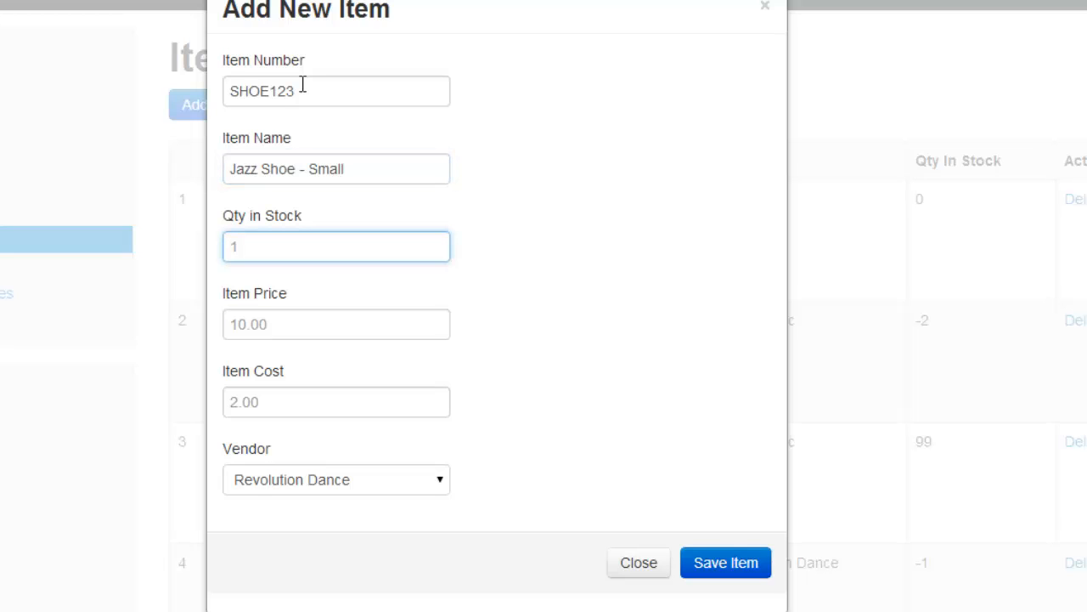
pyautogui.write('5')
pyautogui.press('Tab')
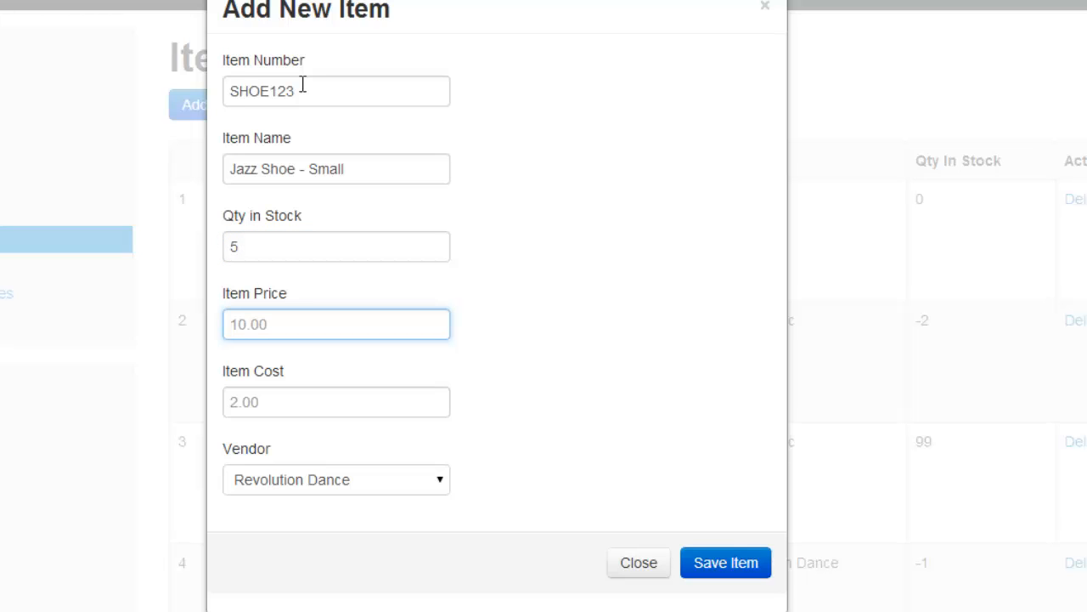
# Step: Set the item price to 30, the cost to 60 and the vendor to Shoe place, and save the item
pyautogui.write('30')
pyautogui.press('Tab')
pyautogui.write('60')
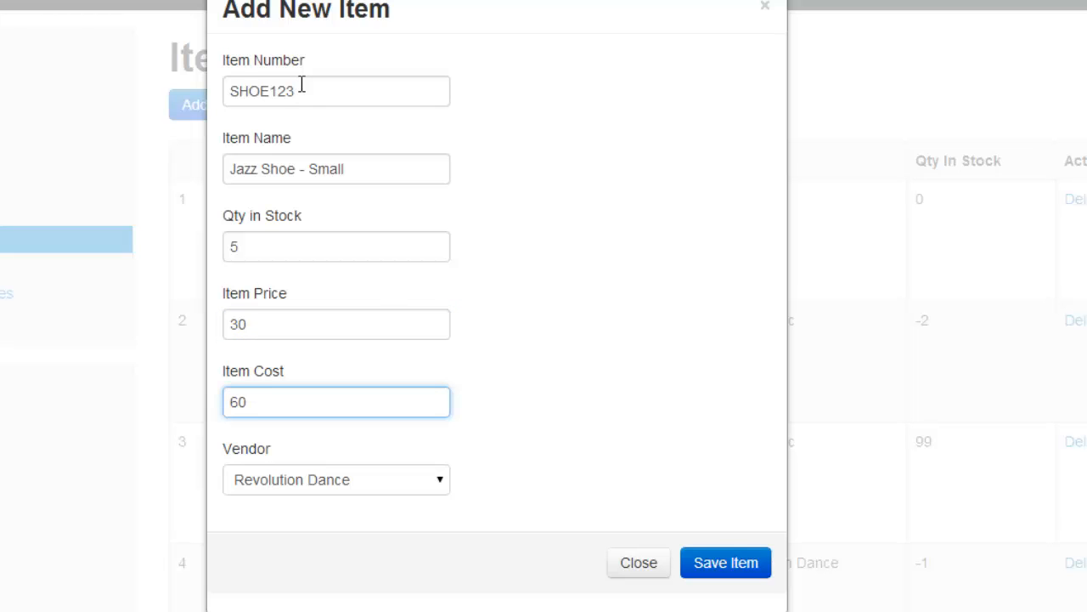
pyautogui.click(347, 480)
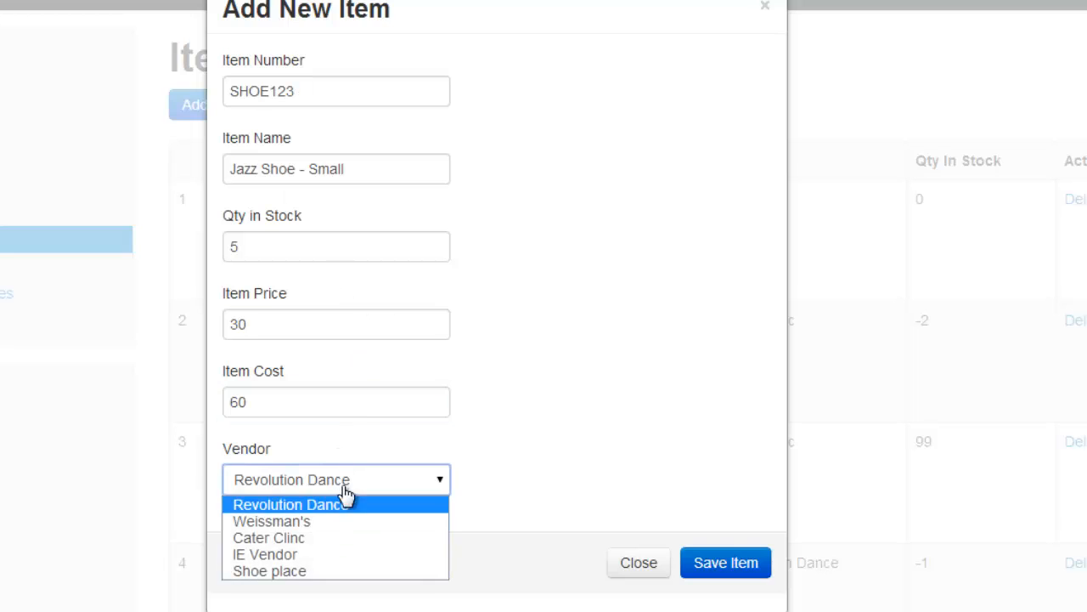
pyautogui.click(346, 570)
pyautogui.click(702, 571)
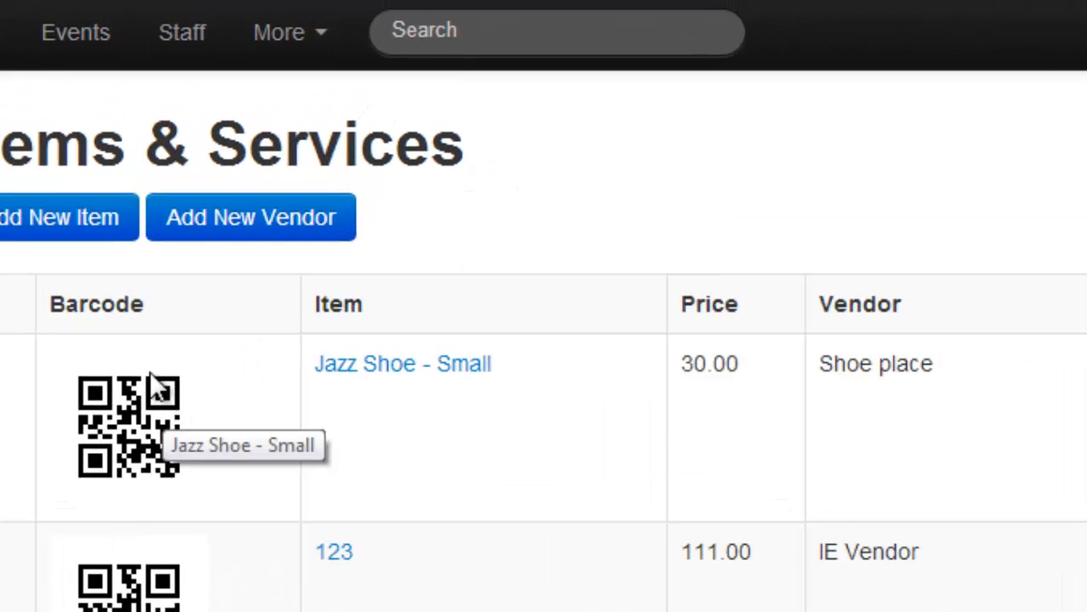
# Step: Search for the student by first name and open the orders in the matching student's record
pyautogui.click(456, 53)
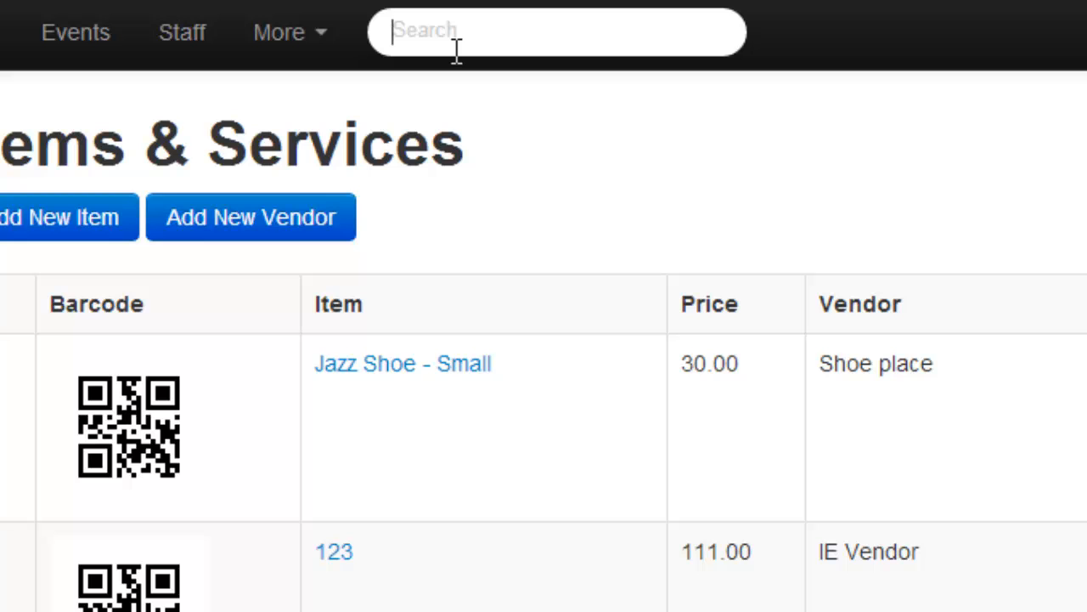
pyautogui.write('amy')
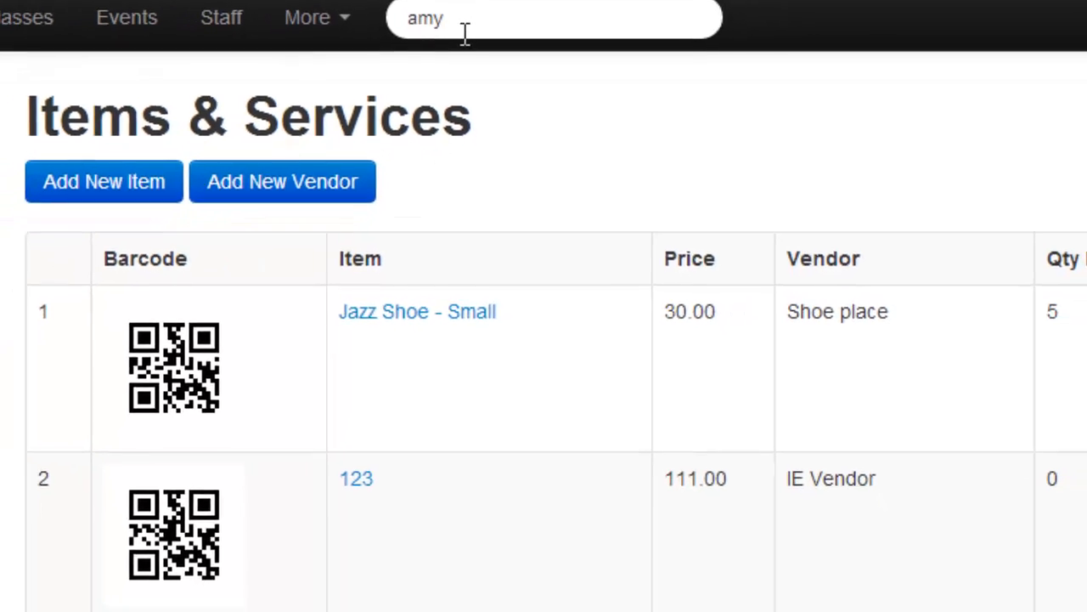
pyautogui.press('Return')
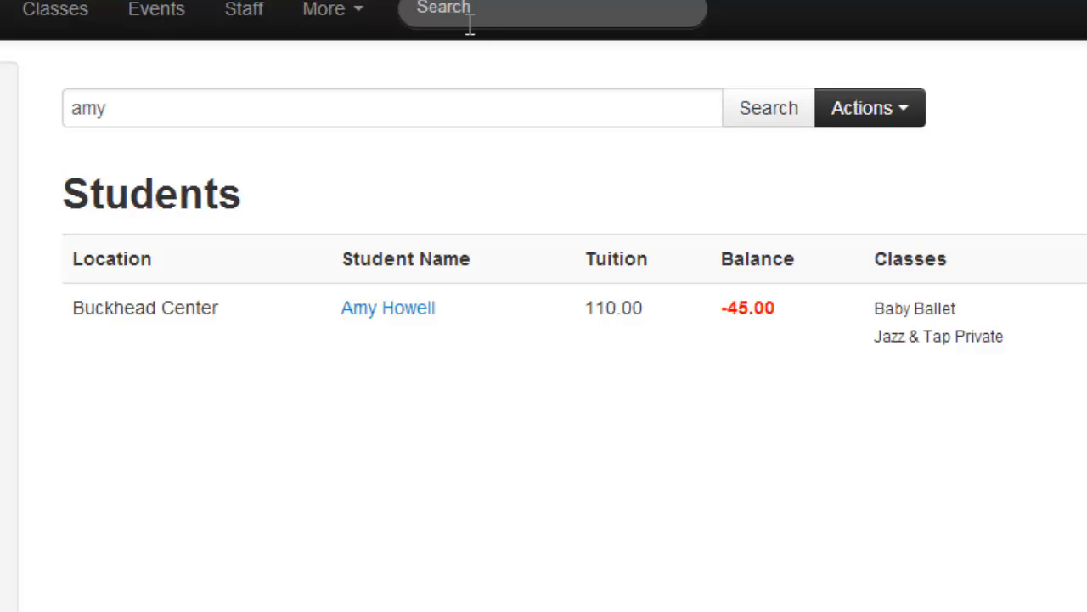
pyautogui.click(416, 309)
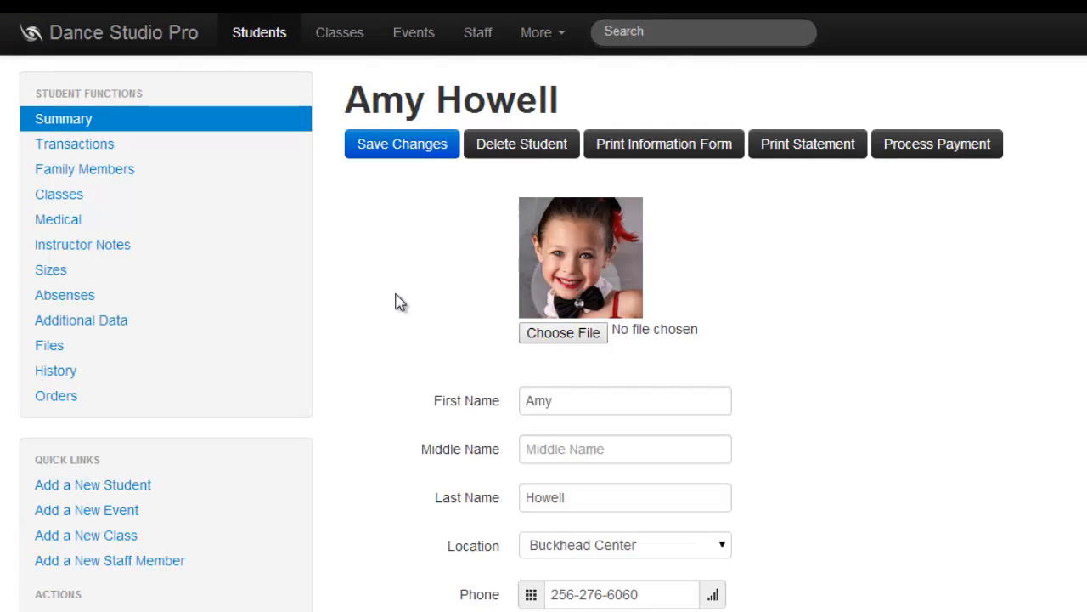
pyautogui.click(66, 399)
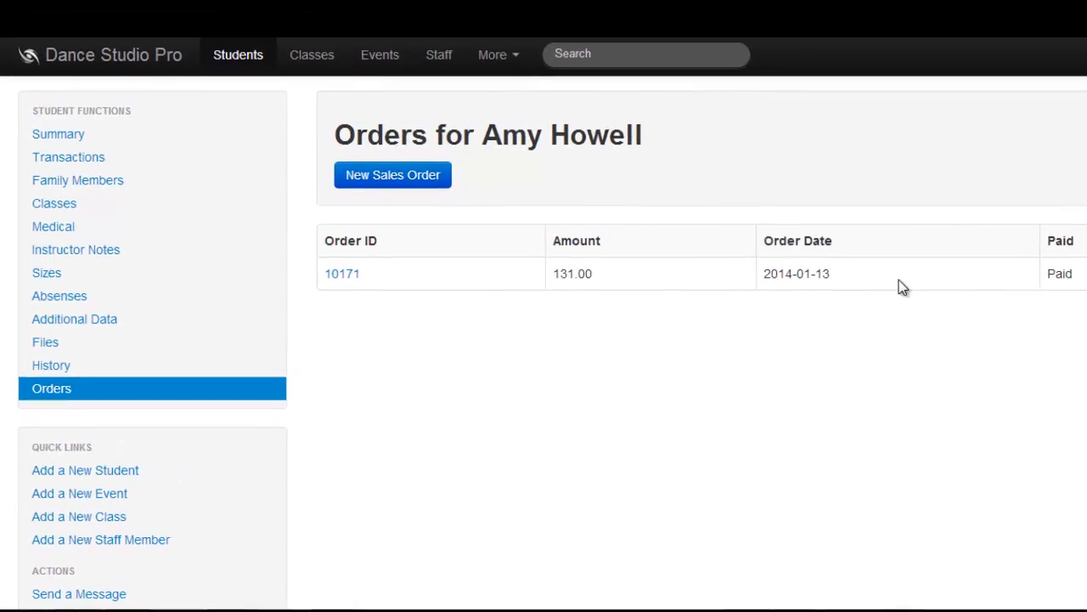
# Step: Create a new sales order for the student and add one Jazz Shoe - Small to it
pyautogui.click(407, 184)
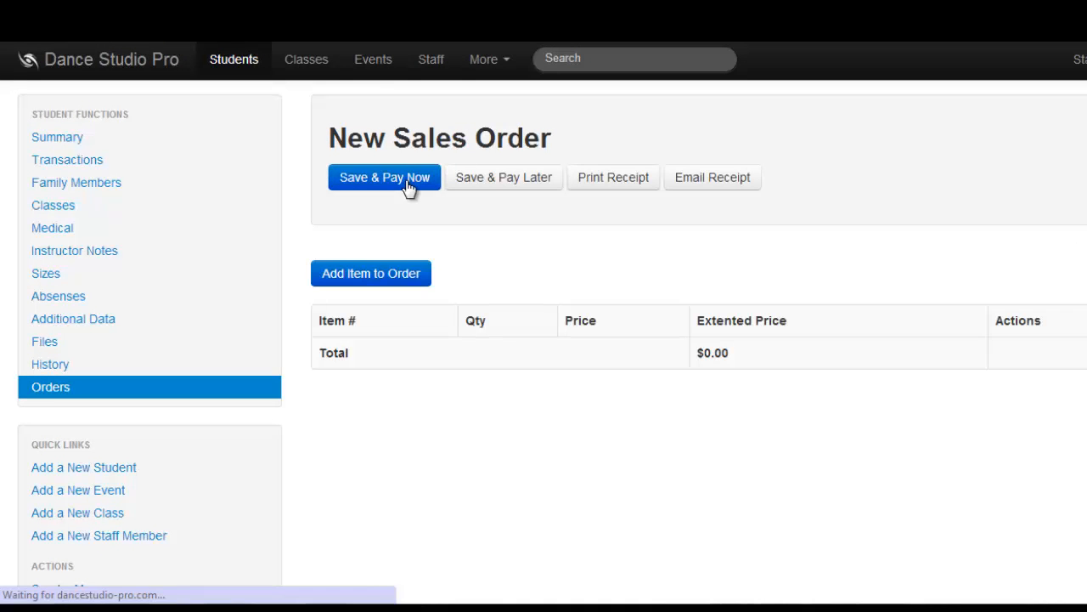
pyautogui.click(403, 275)
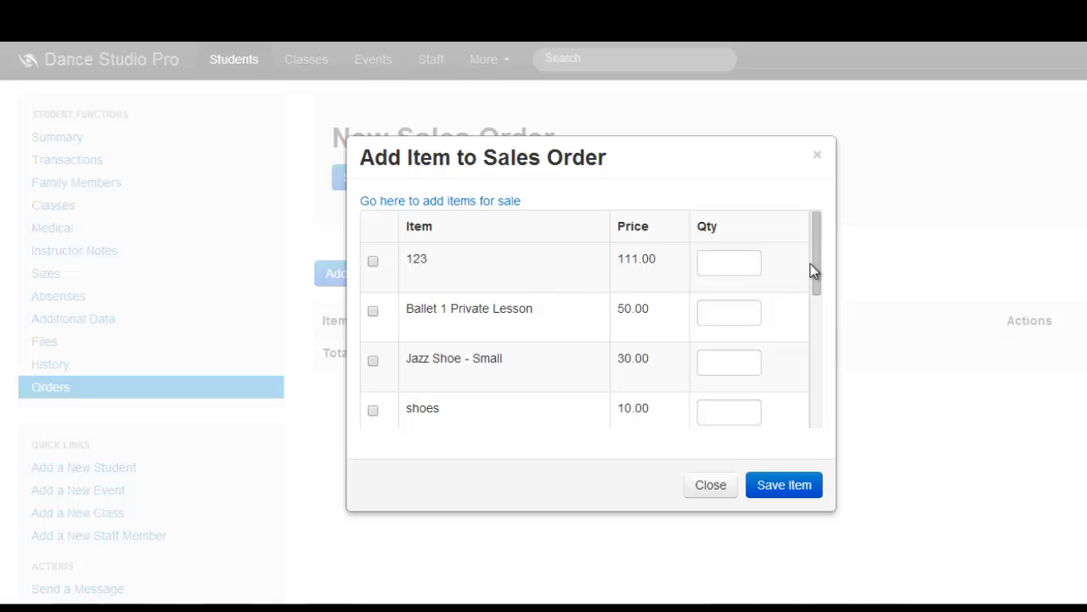
pyautogui.click(374, 363)
pyautogui.click(709, 360)
pyautogui.write('1')
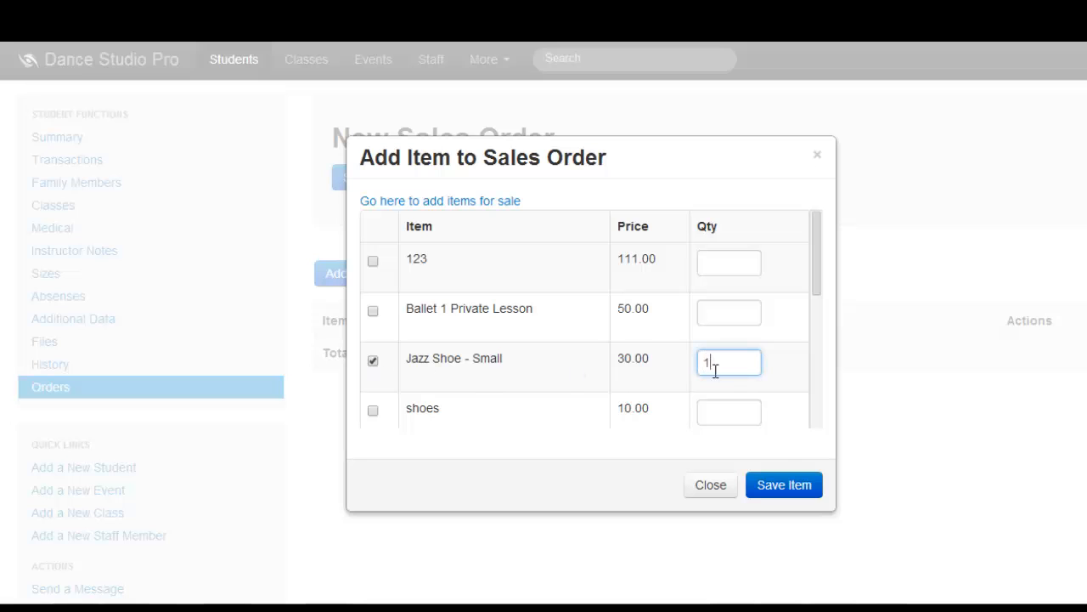
pyautogui.click(787, 485)
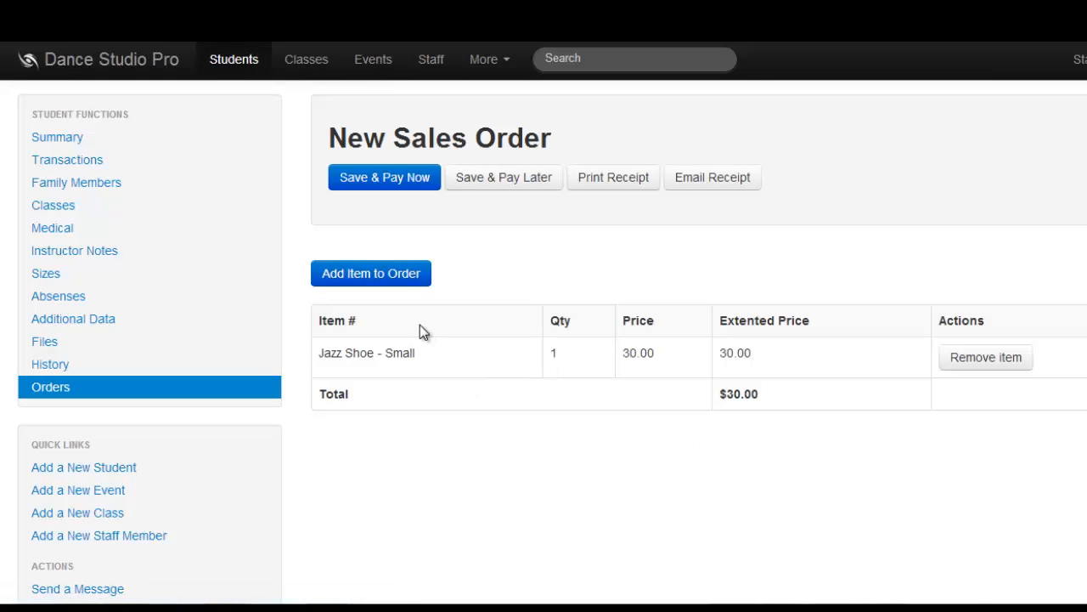
# Step: Add one pair of Size 3 Ballet Shoes to the sales order
pyautogui.click(394, 281)
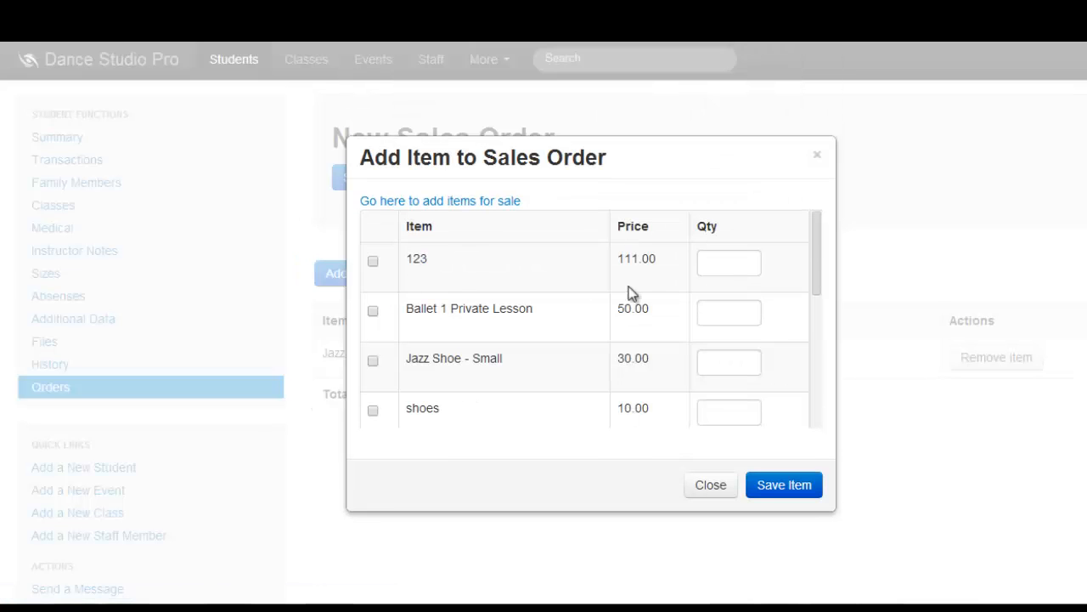
pyautogui.moveTo(811, 274); pyautogui.dragTo(809, 367)
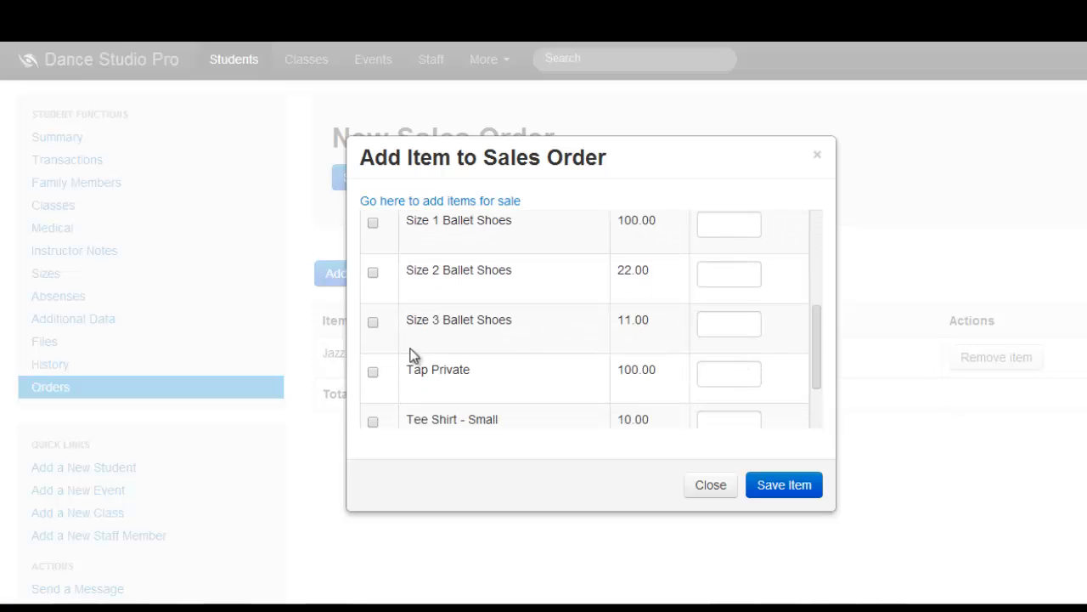
pyautogui.click(372, 324)
pyautogui.click(710, 326)
pyautogui.write('1')
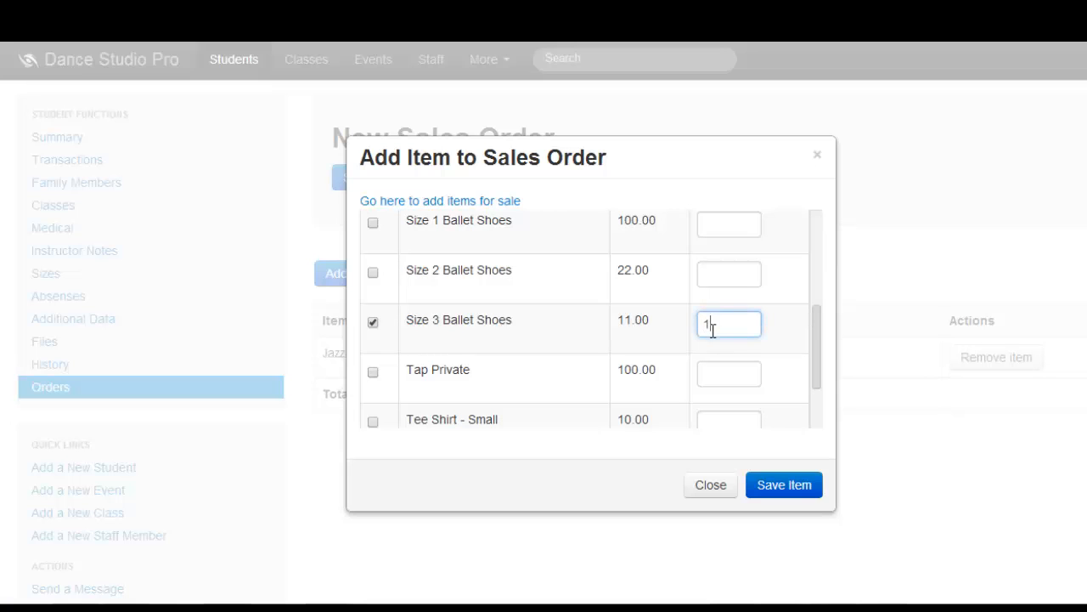
pyautogui.click(792, 493)
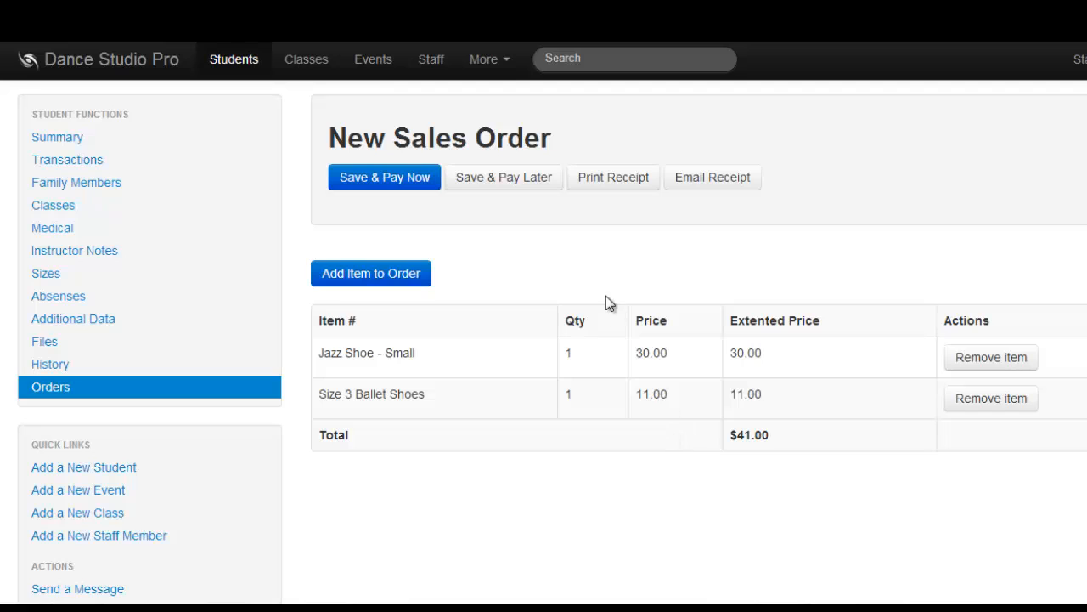
# Step: Save the sales order with immediate payment and review its entries in the student's transaction journal
pyautogui.click(393, 192)
pyautogui.click(398, 182)
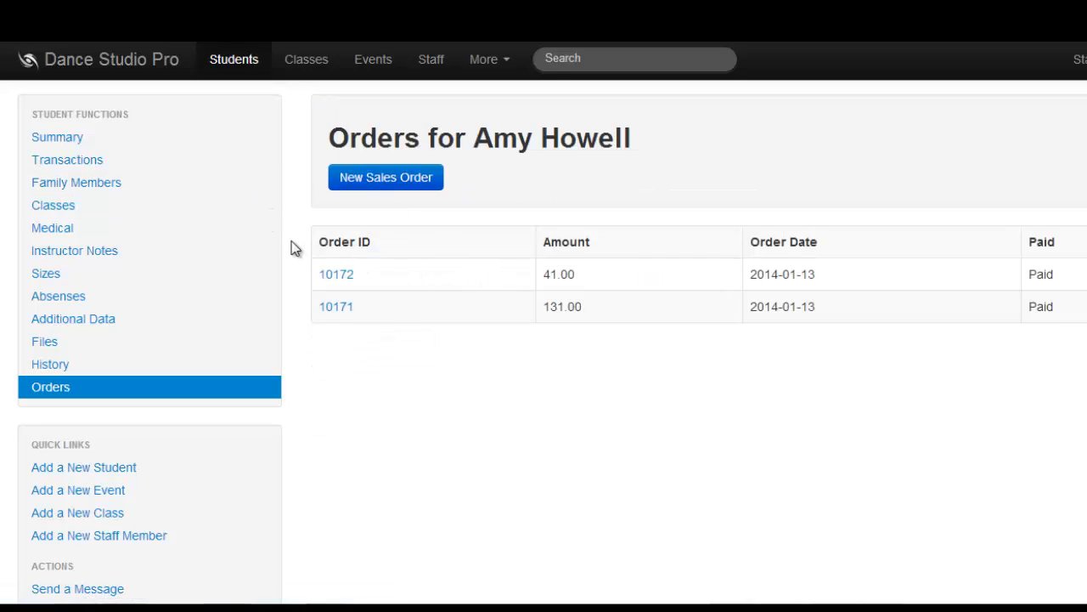
pyautogui.click(111, 169)
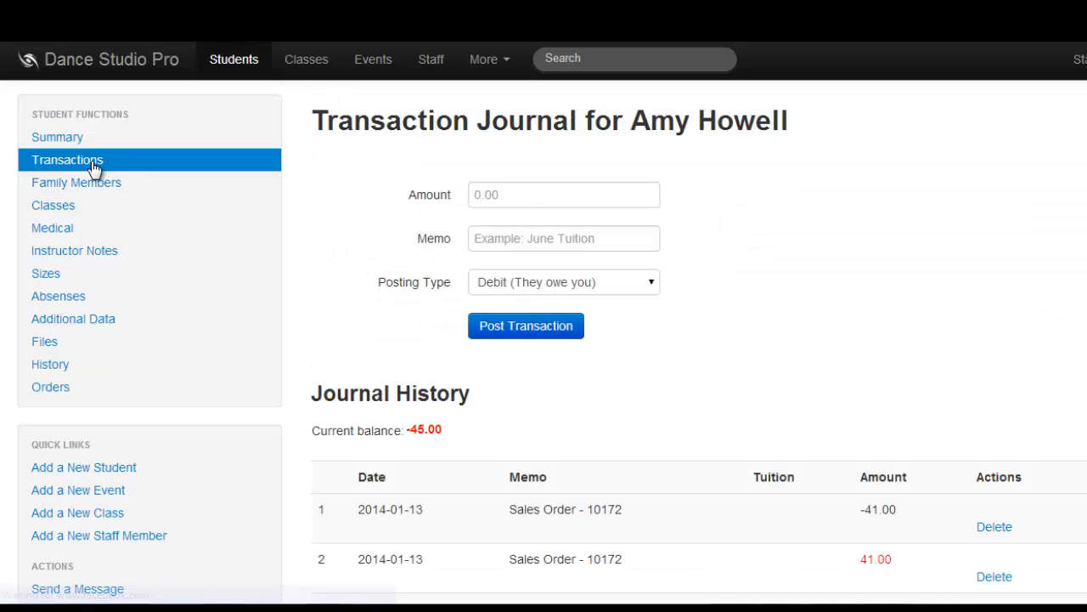
pyautogui.scroll(-2, 841, 285)
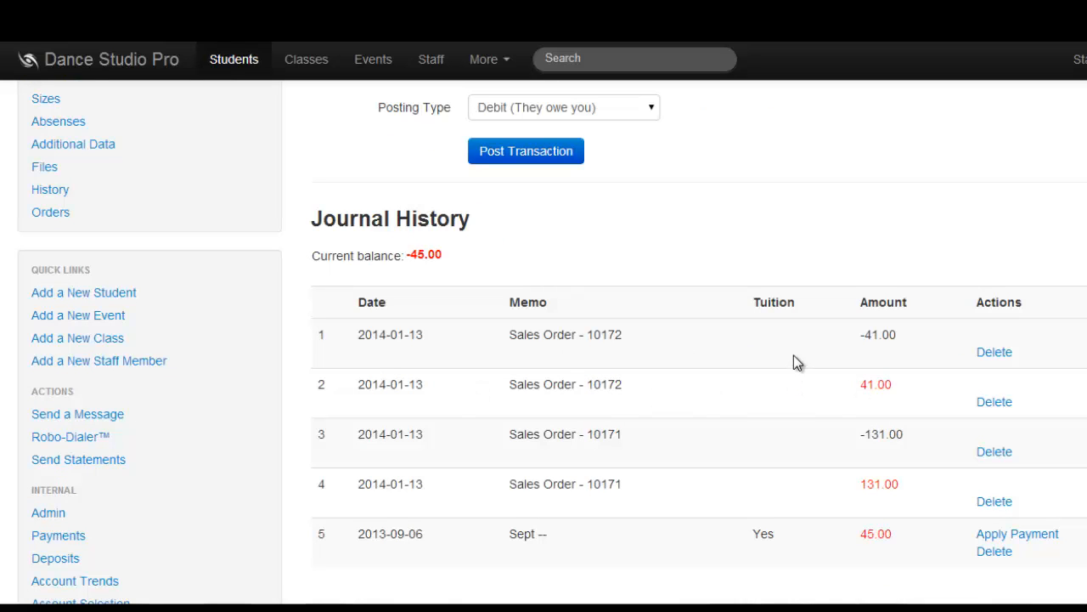
# Step: Open the newest order in the student's orders, e-mail its receipt and open the printable receipt
pyautogui.click(80, 211)
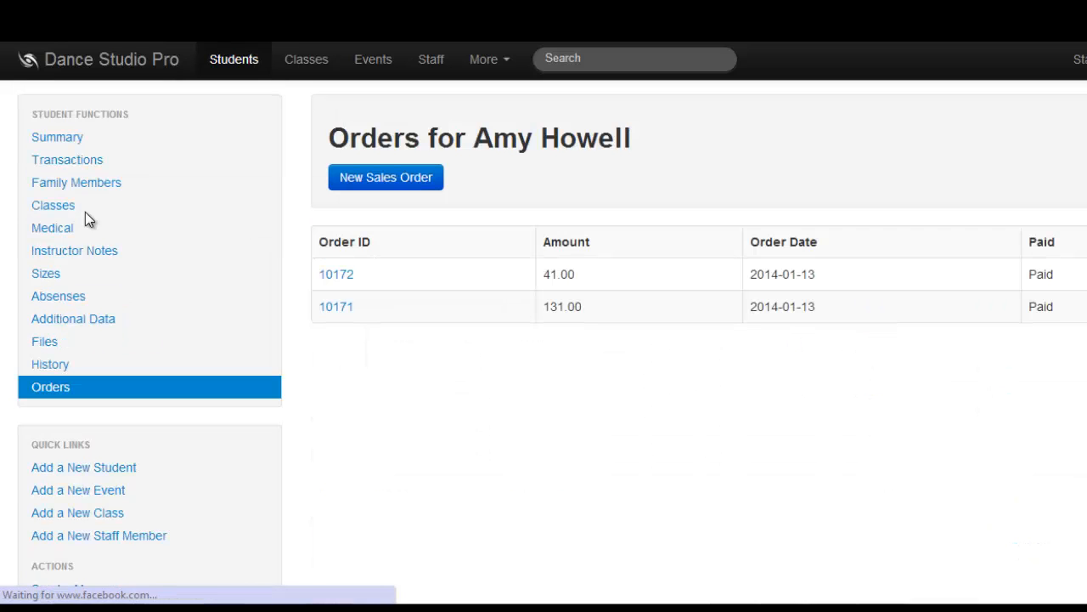
pyautogui.click(344, 277)
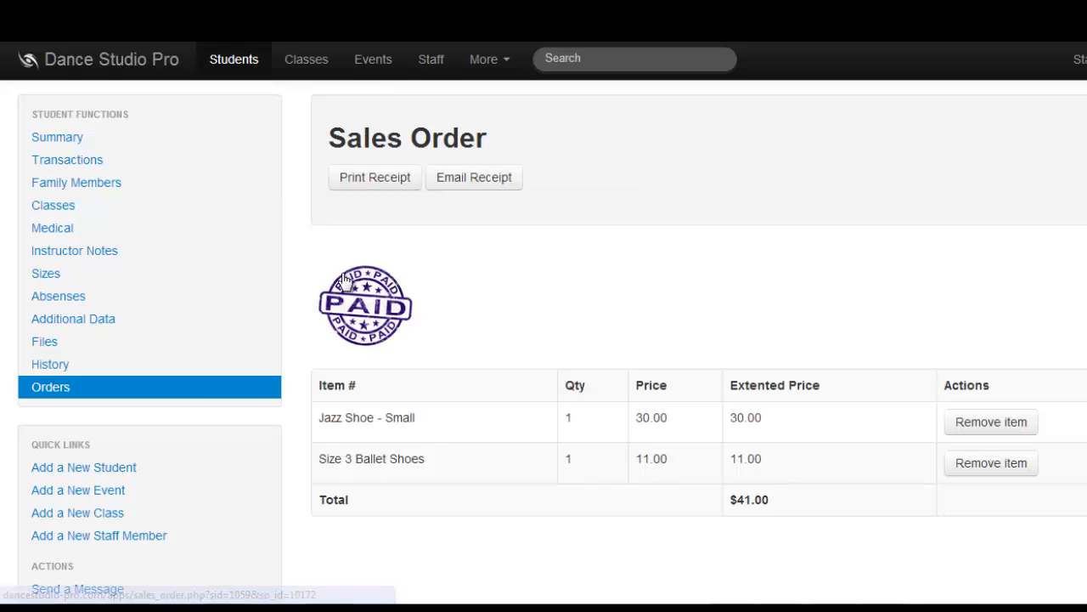
pyautogui.click(492, 179)
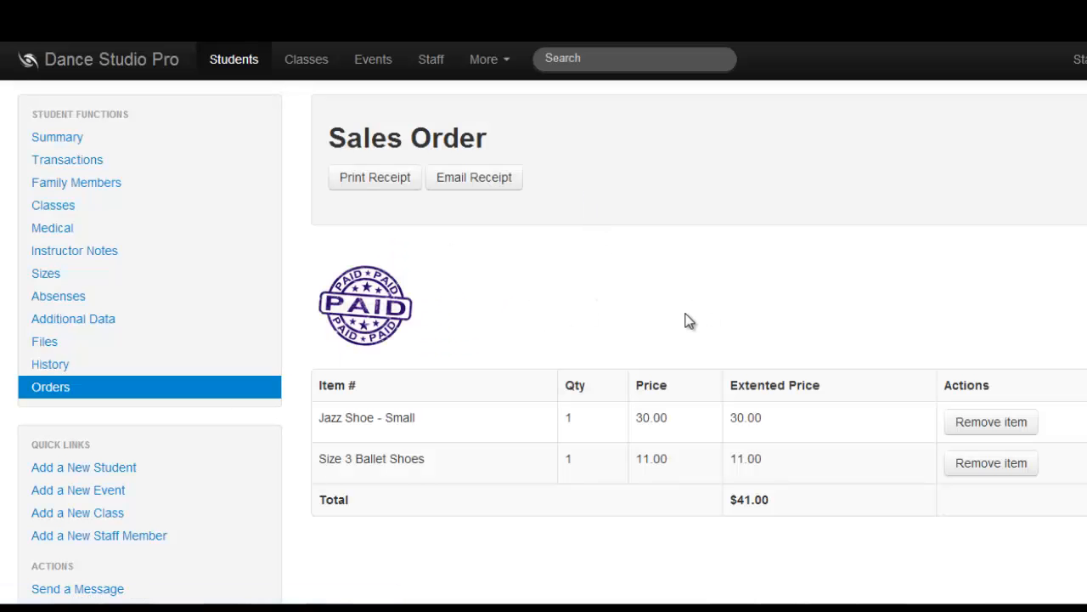
pyautogui.click(383, 190)
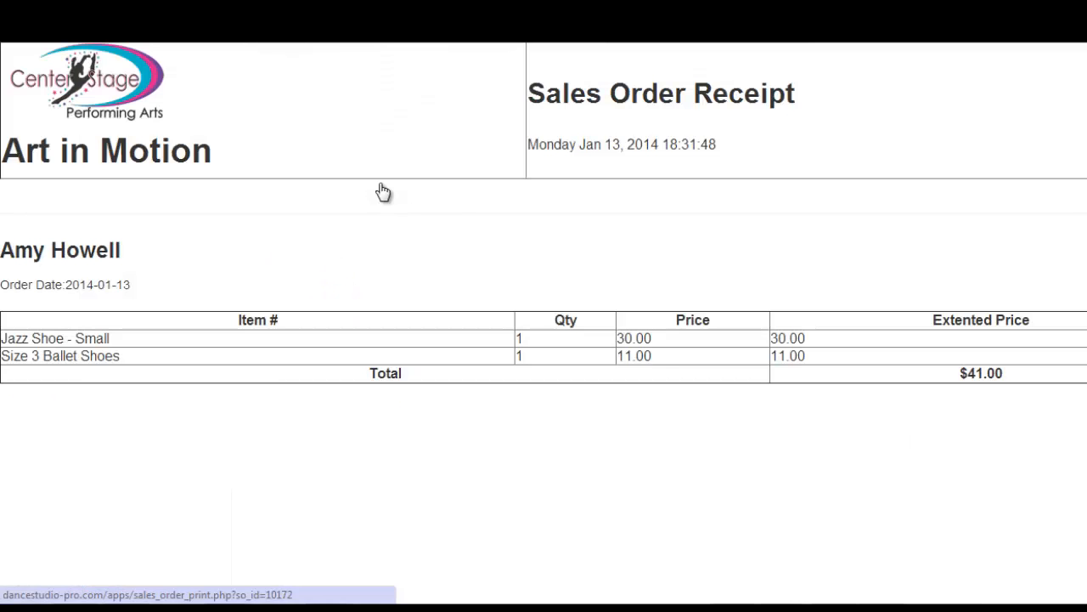